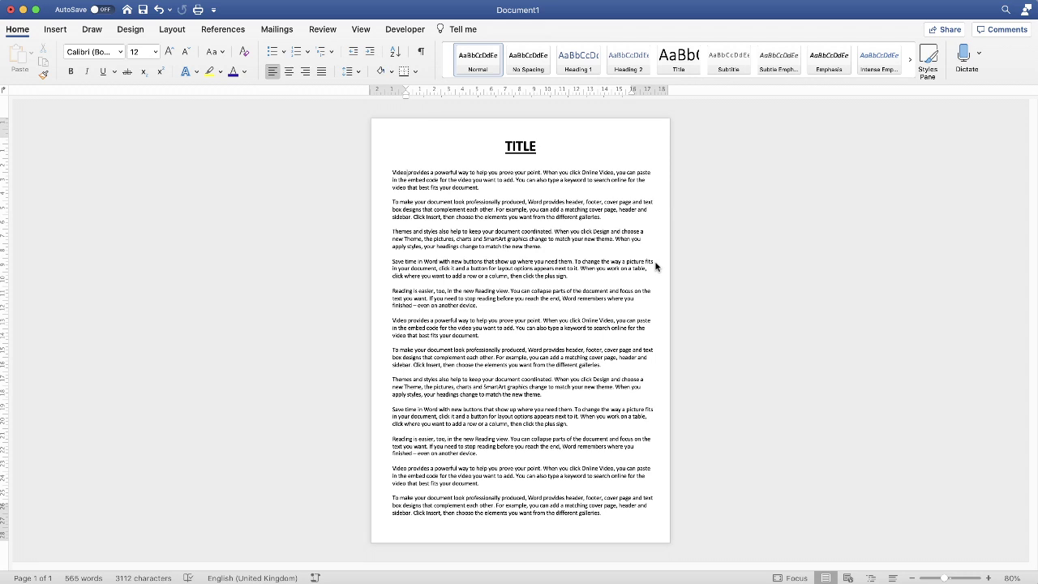
- Undo the earlier page-fitting change to the document
key(super+z)
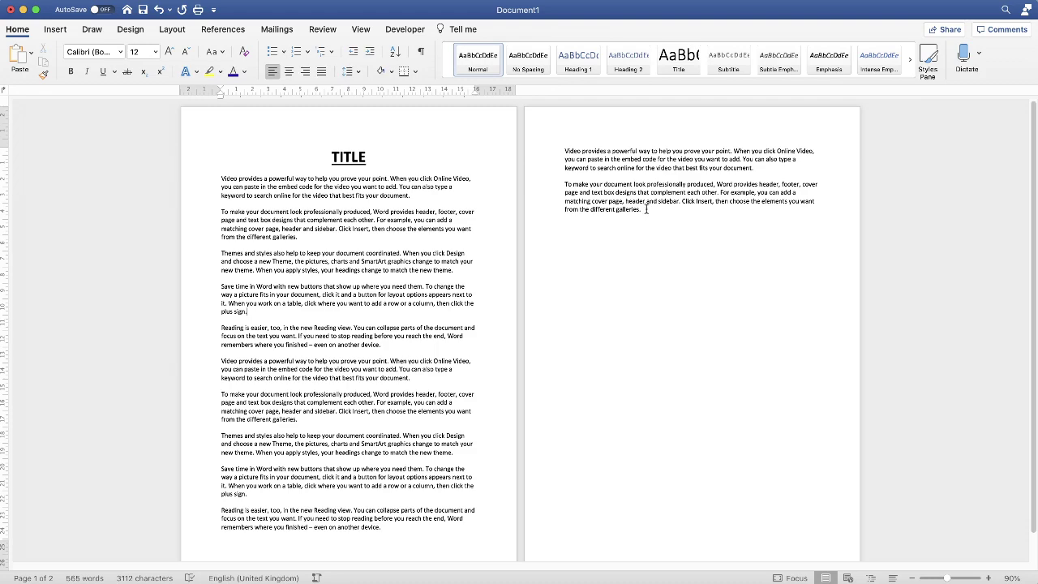
- Try reducing all the body text below the title to font size 11, and undo the change
drag(649, 210, 222, 177)
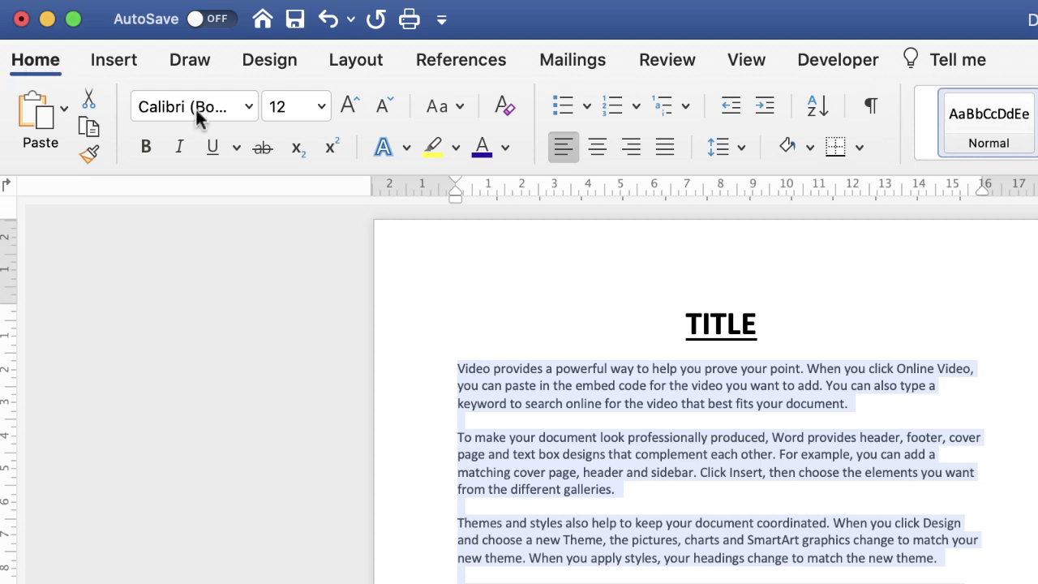
click(322, 106)
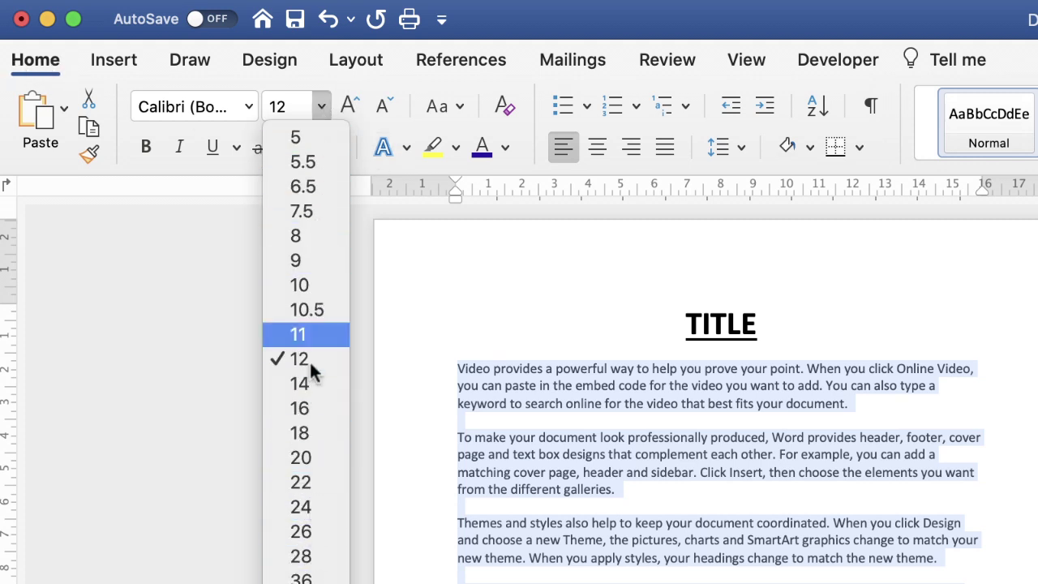
click(320, 104)
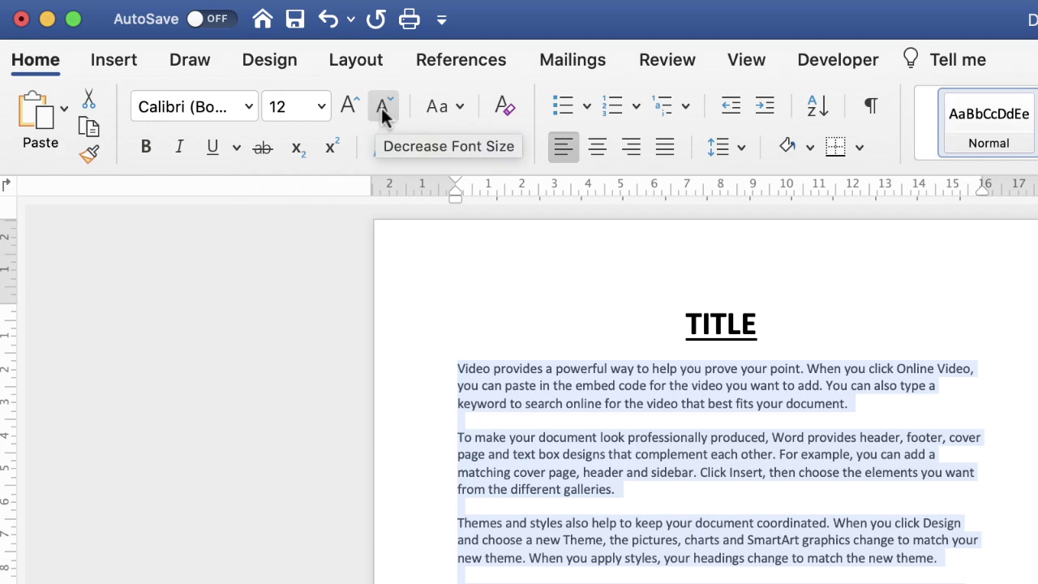
click(382, 107)
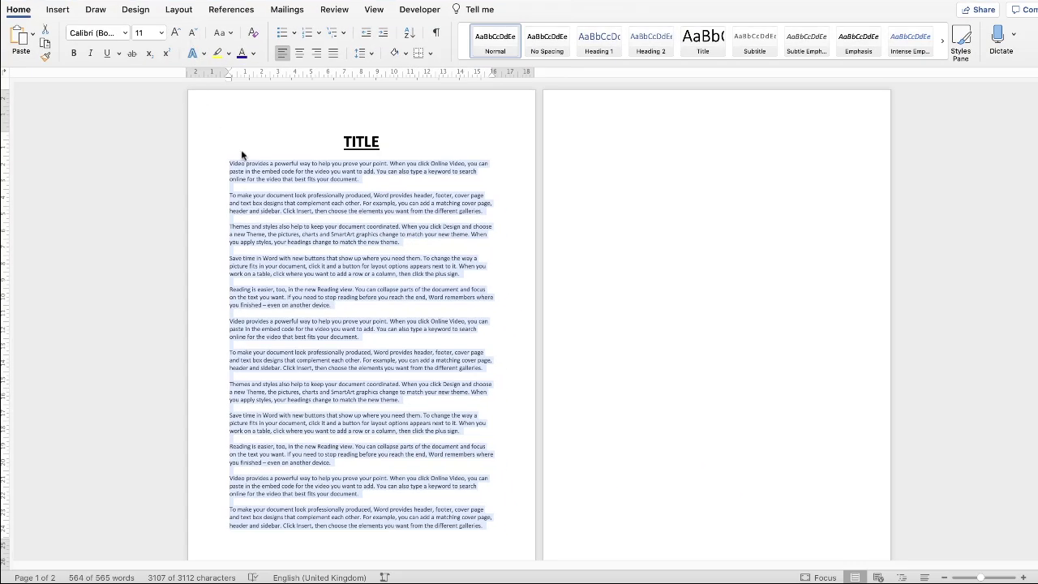
click(367, 377)
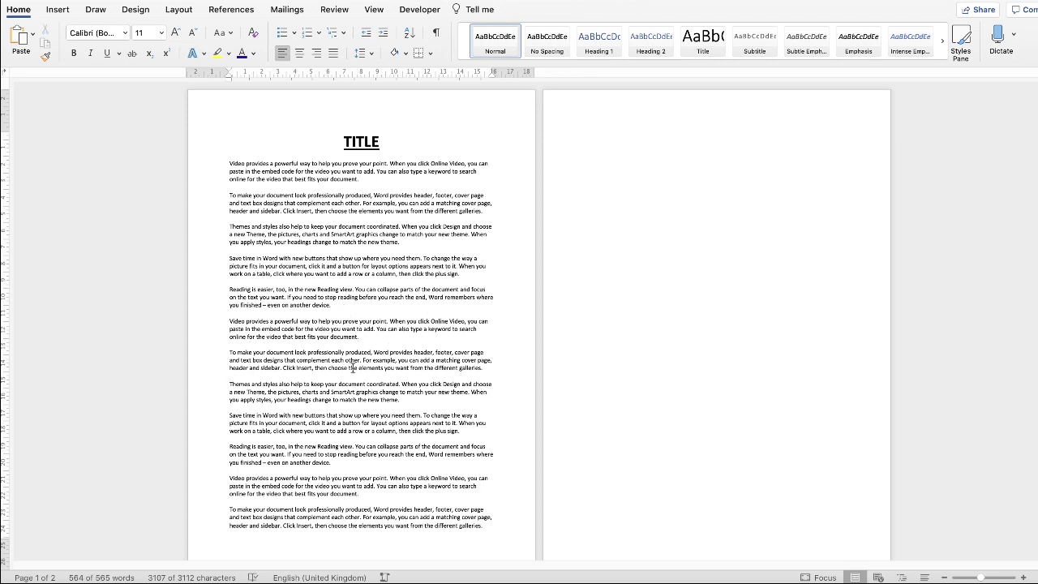
key(super+a)
click(396, 335)
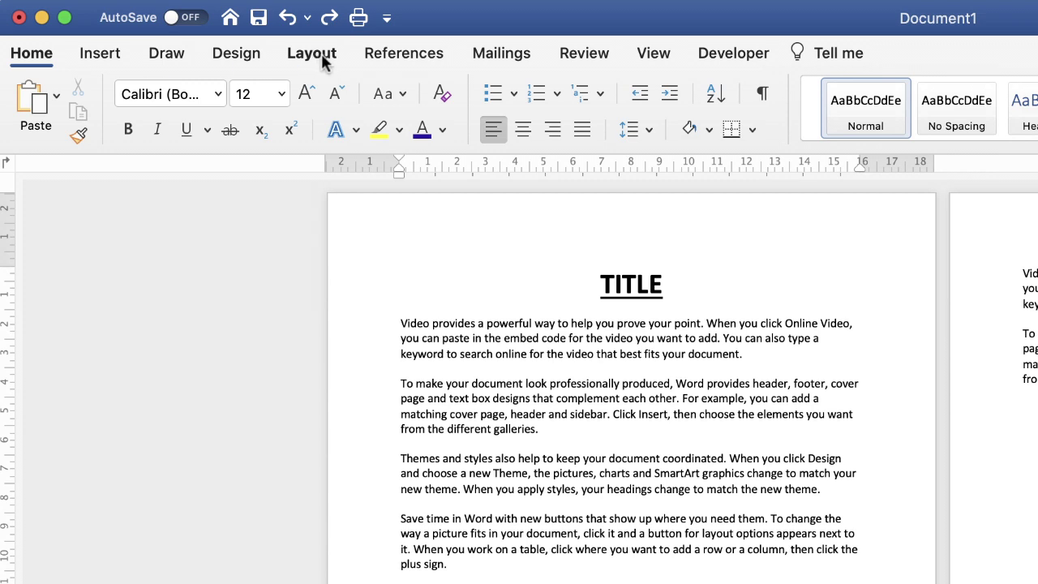
- Try the Narrow page margins, with 1.27 cm on every side
click(314, 54)
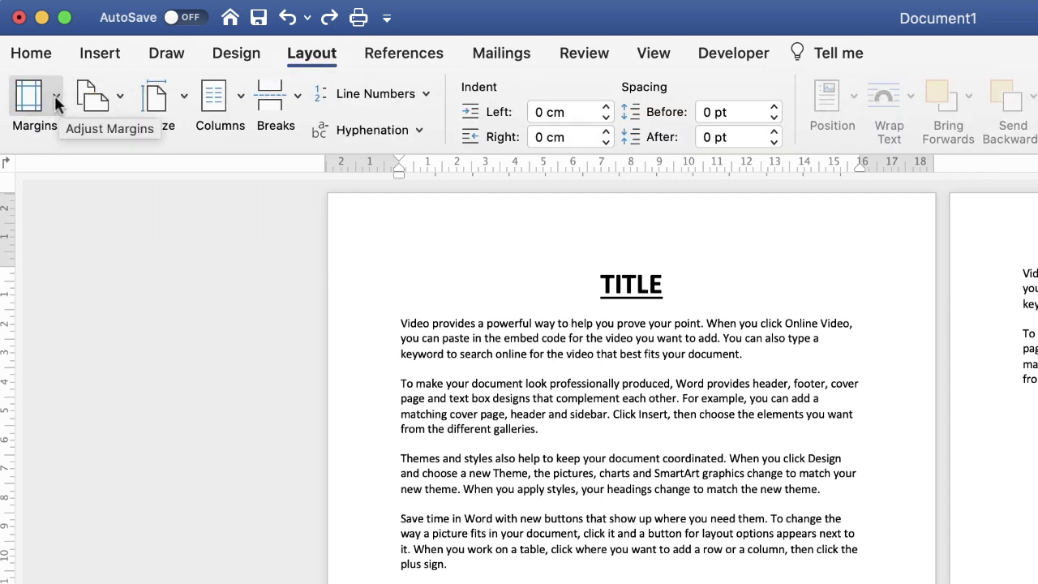
click(58, 98)
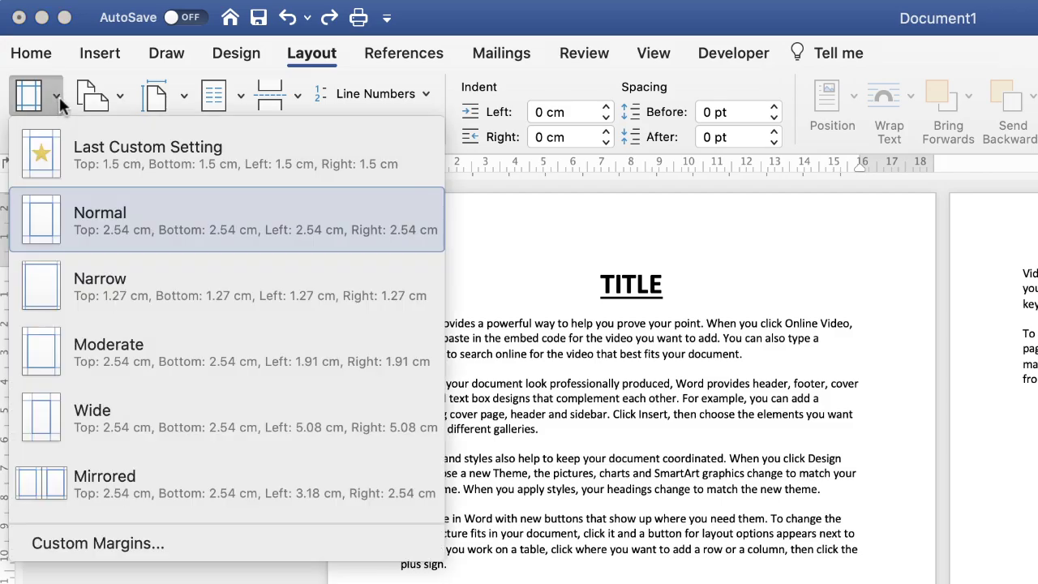
click(67, 288)
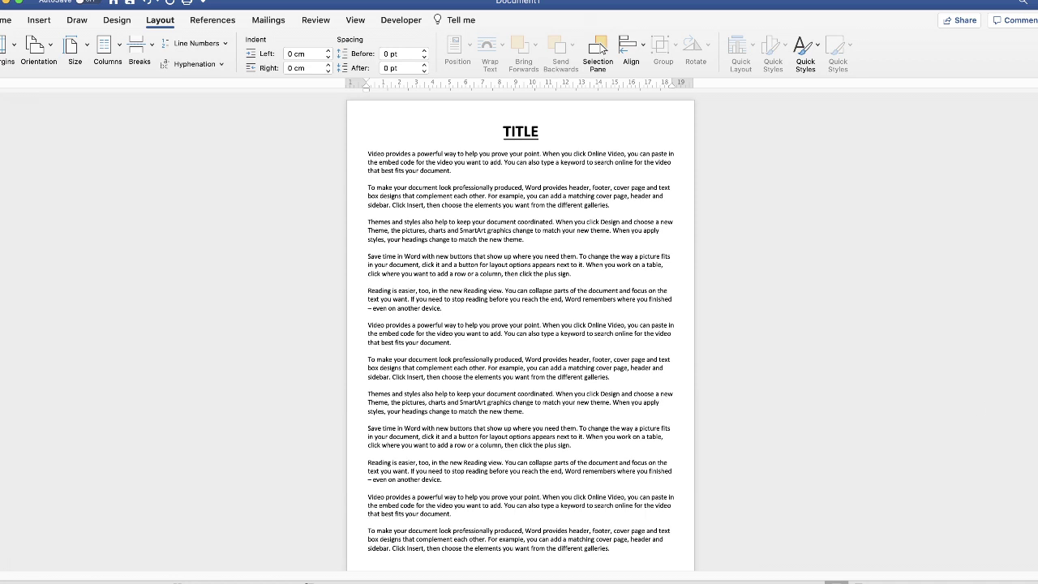
scroll(520, 335, down, 2)
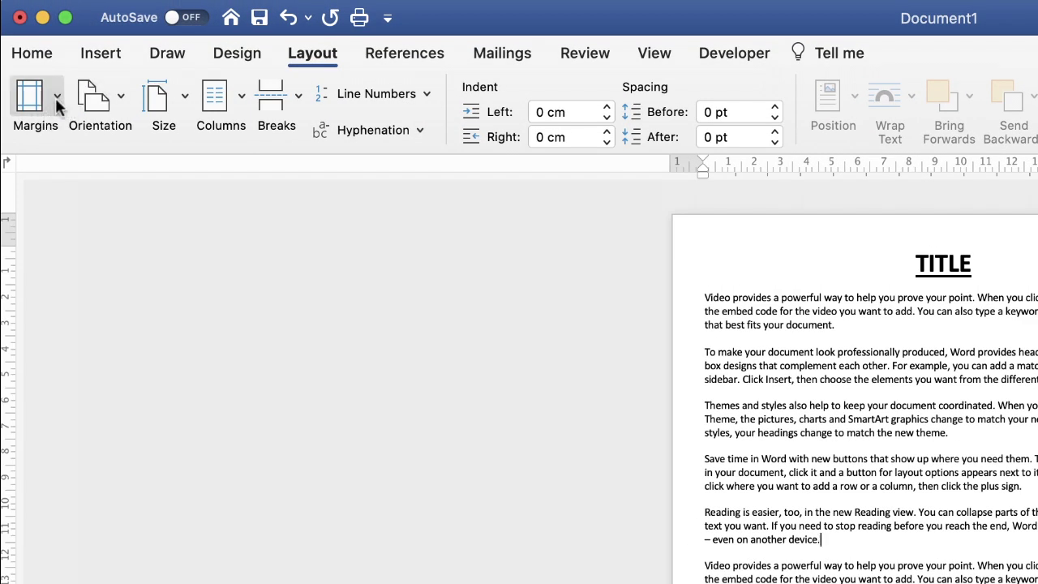
- Try applying custom margins to the whole document, keeping them even outside the printable area
click(55, 97)
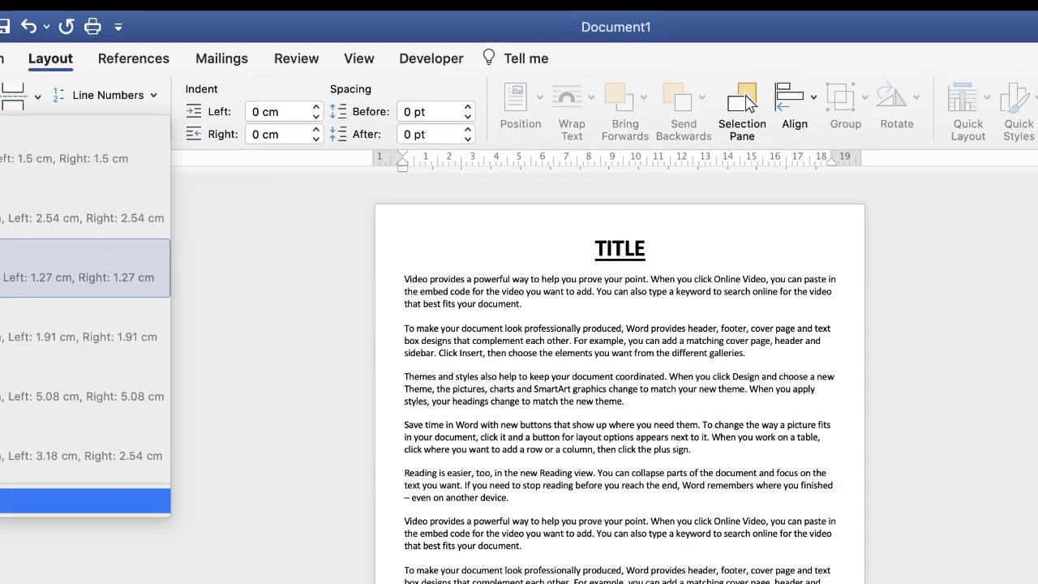
click(81, 501)
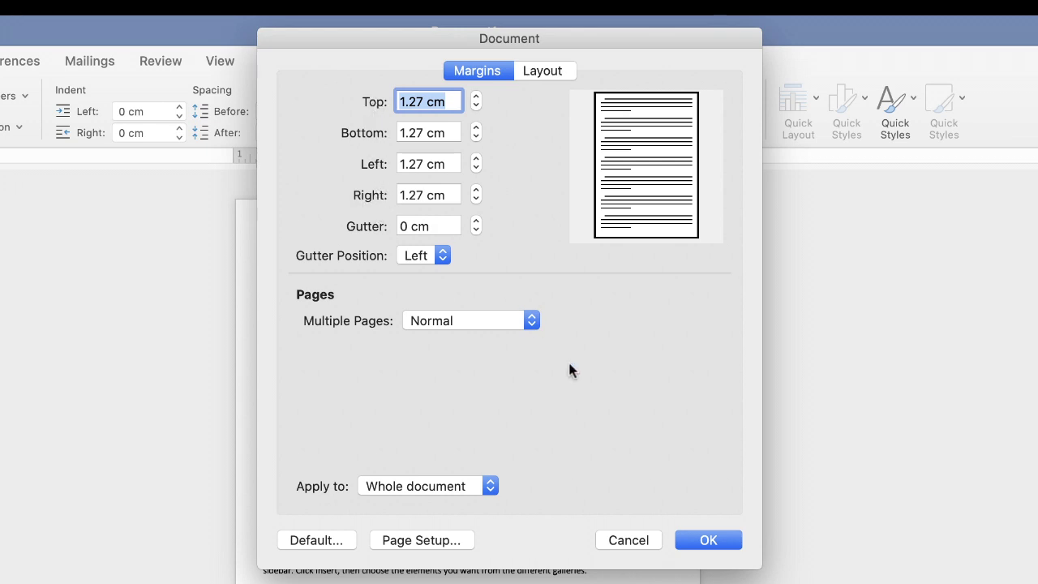
click(708, 541)
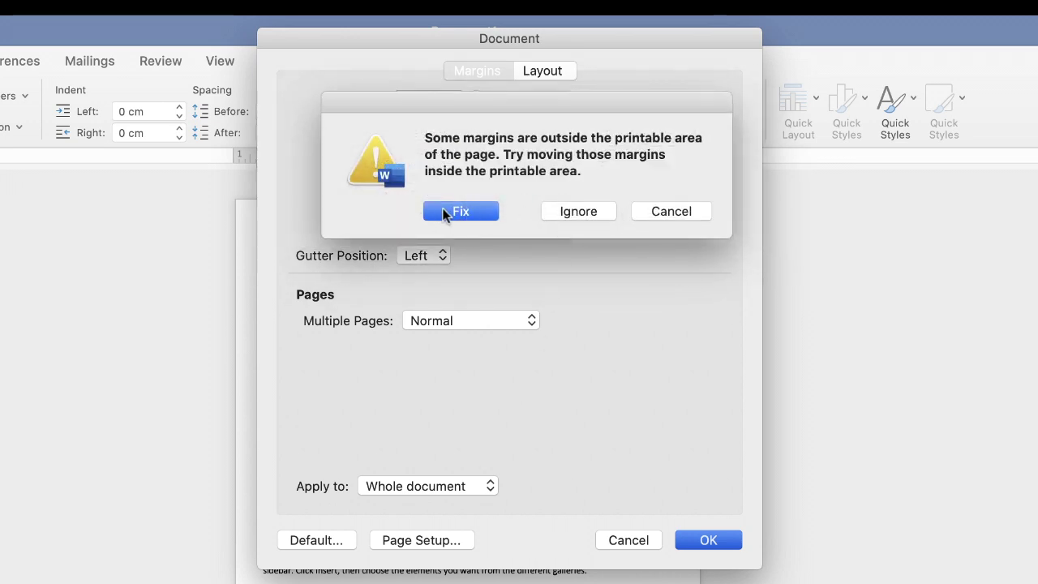
click(580, 211)
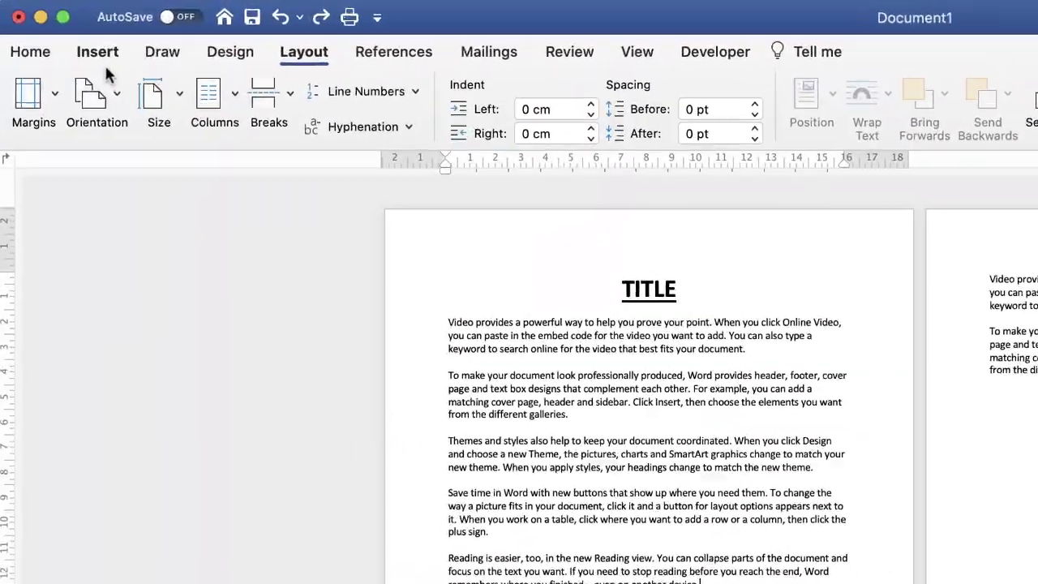
- Draw a horizontal text box about 20.88 cm high and 16.94 cm wide below the last paragraph on the second page
click(104, 64)
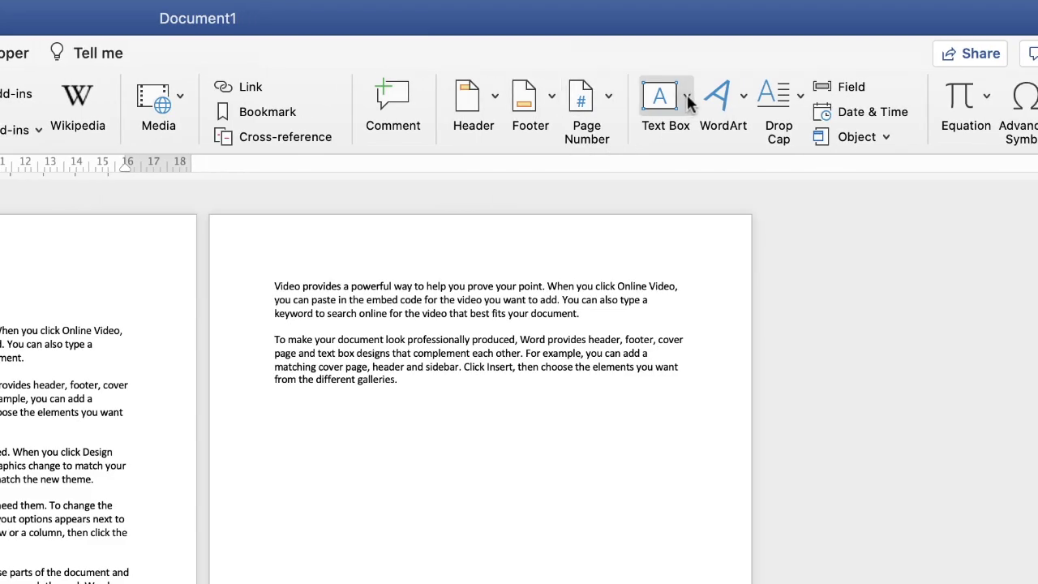
click(687, 96)
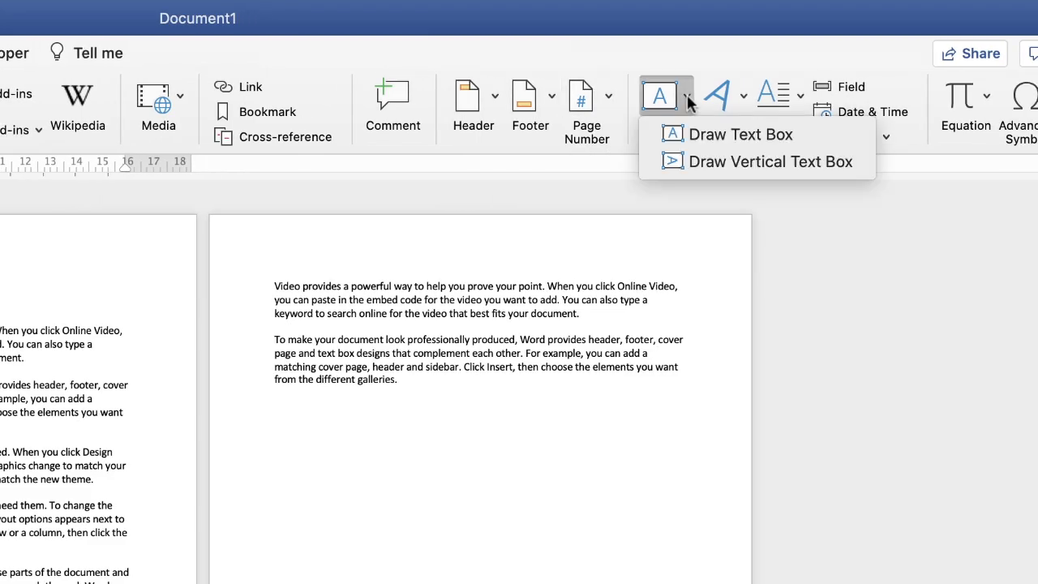
click(799, 138)
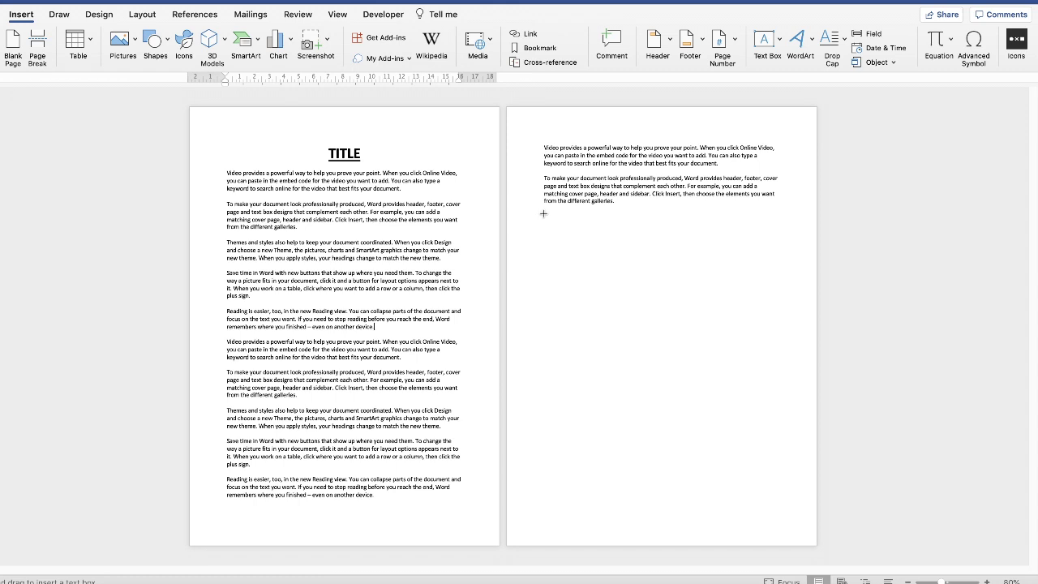
mouse_move(544, 213)
mouse_down()
mouse_move(614, 493)
mouse_move(794, 523)
mouse_up()
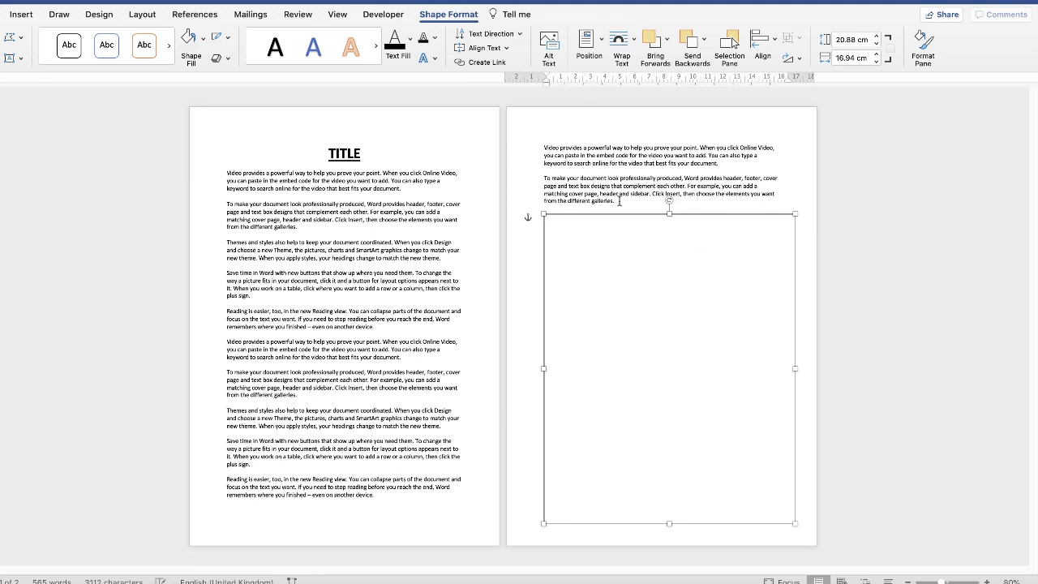
- Copy all the body text below the title into the text box and delete the original paragraphs
drag(618, 201, 228, 175)
key(super+c)
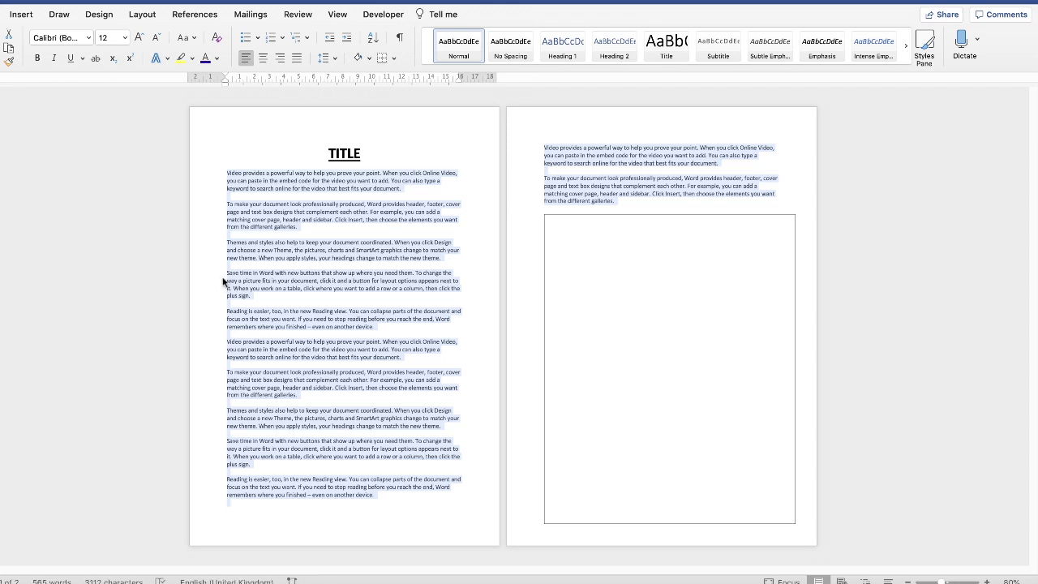
click(574, 232)
double_click(572, 232)
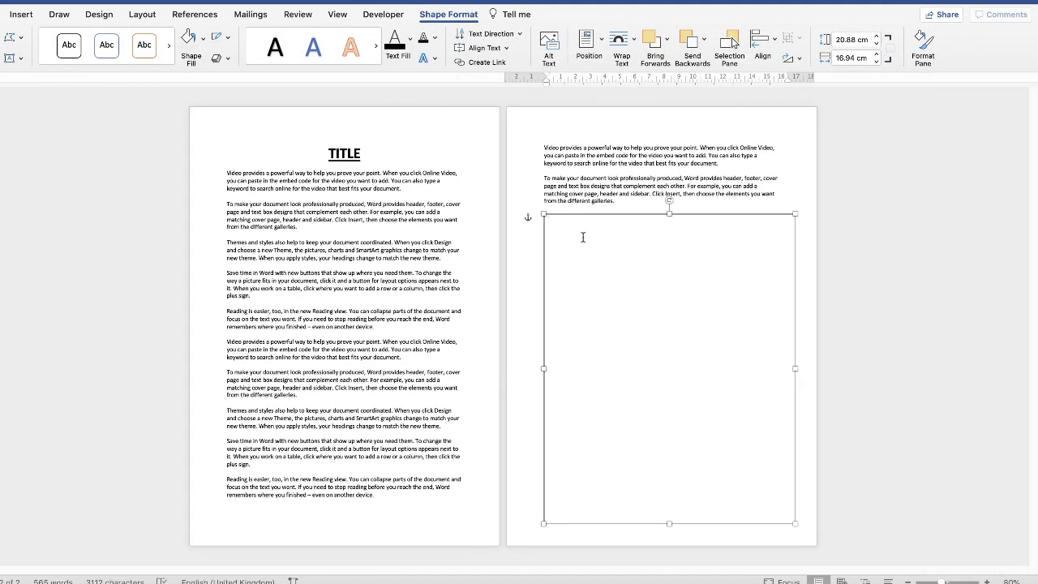
key(super+v)
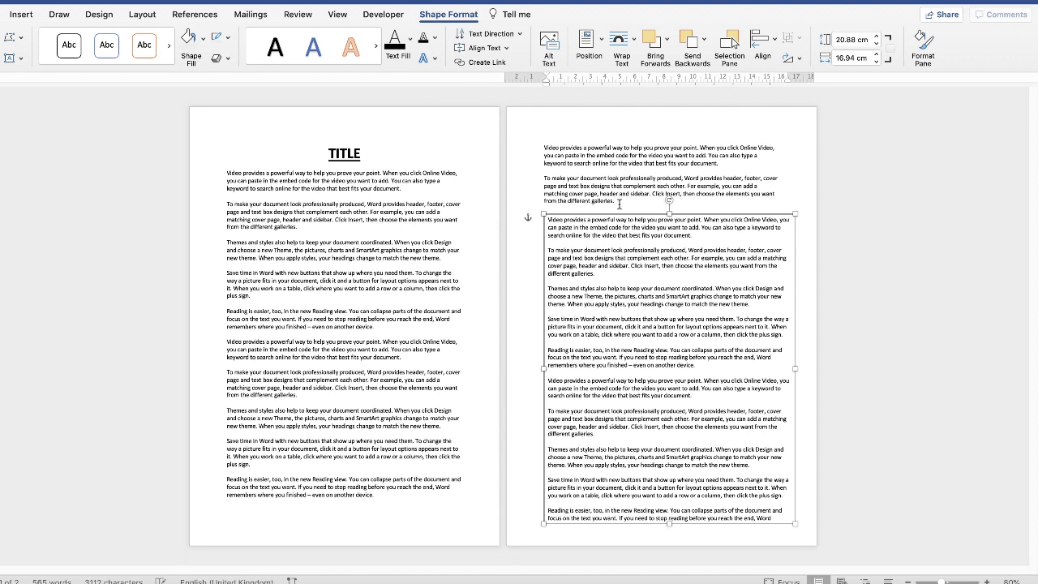
drag(619, 201, 236, 169)
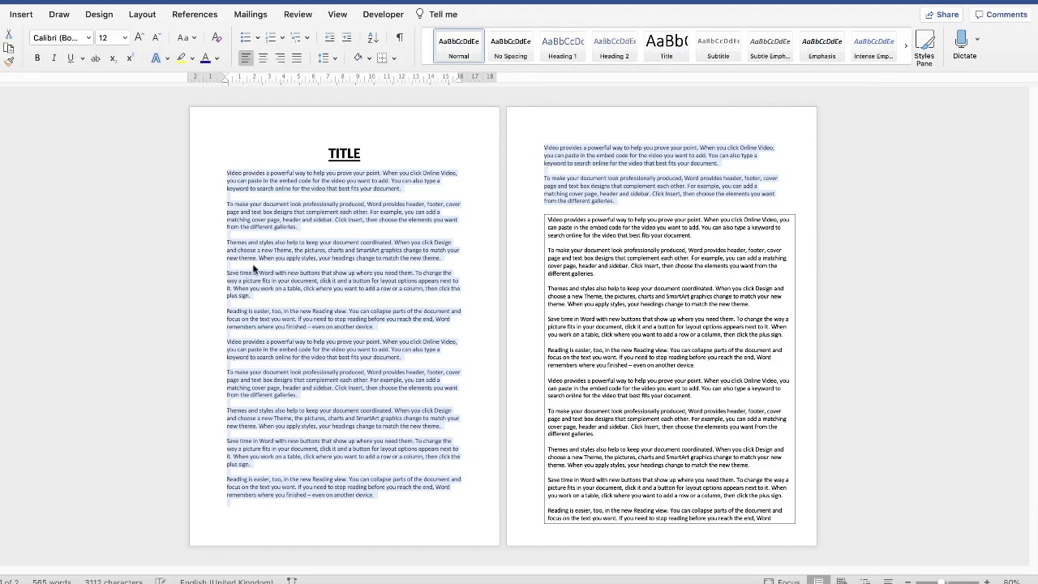
key(Delete)
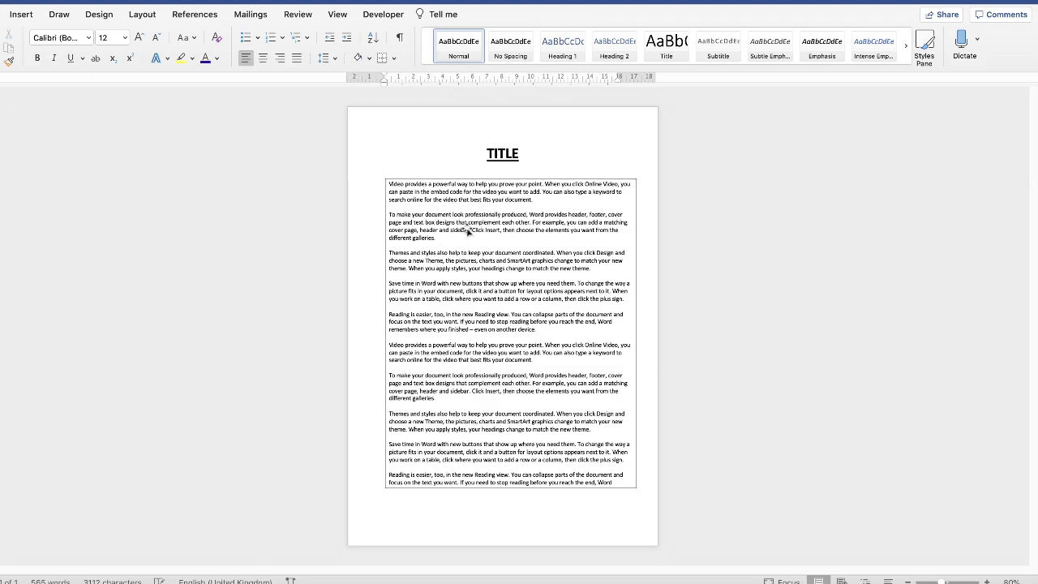
- Move the text box slightly up beneath the title and enlarge it downward and on both sides to fit all its text
click(471, 227)
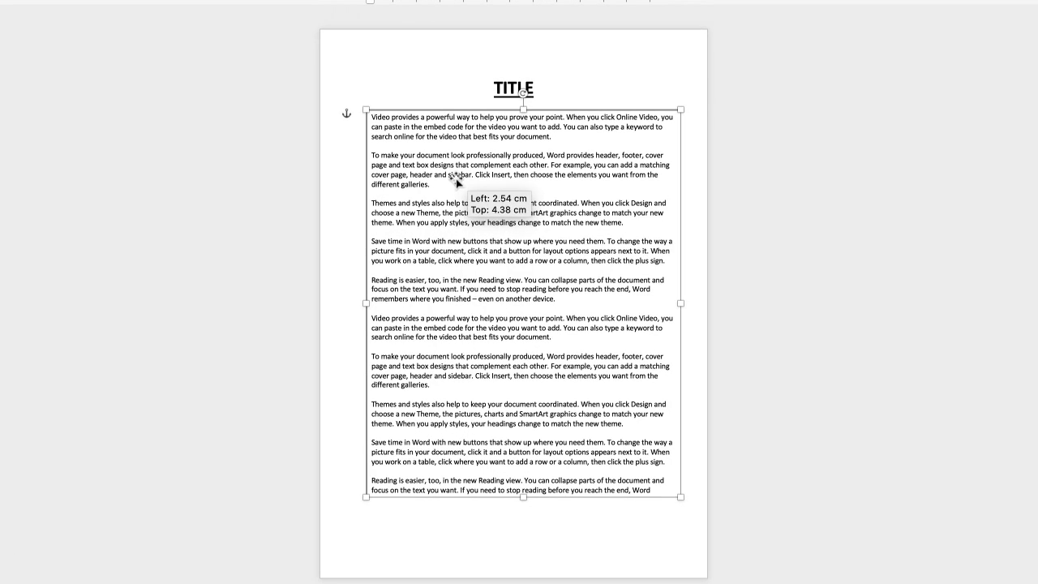
drag(455, 181, 456, 180)
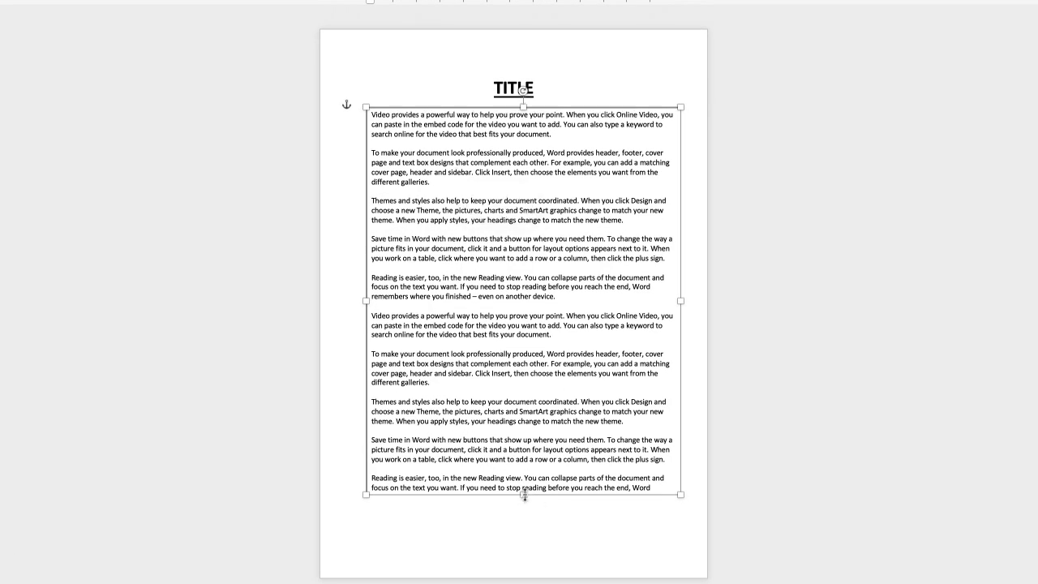
drag(524, 495, 516, 572)
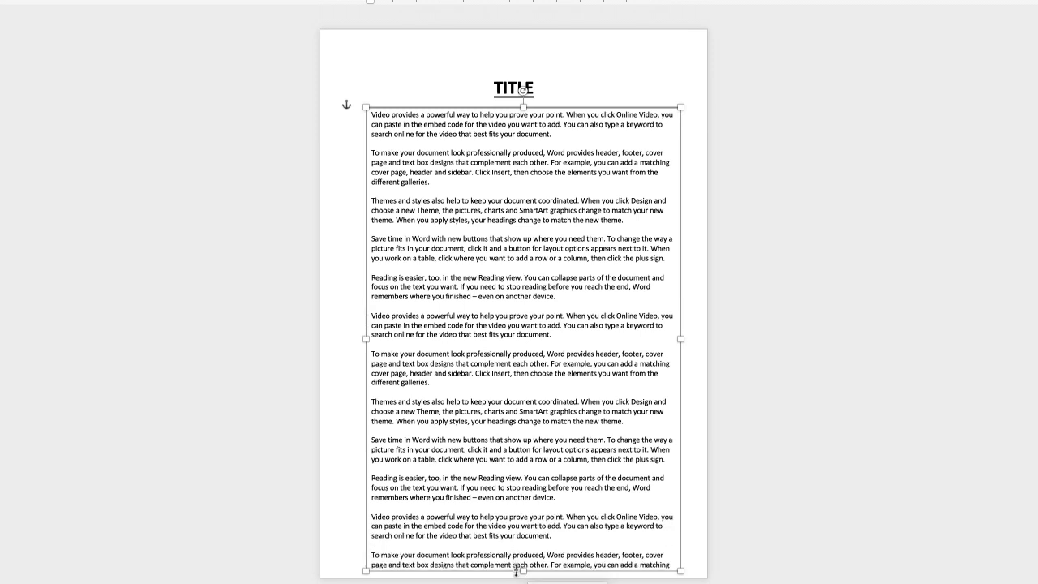
drag(365, 338, 342, 338)
drag(680, 334, 689, 333)
drag(518, 262, 516, 255)
drag(515, 561, 513, 567)
click(435, 71)
click(421, 146)
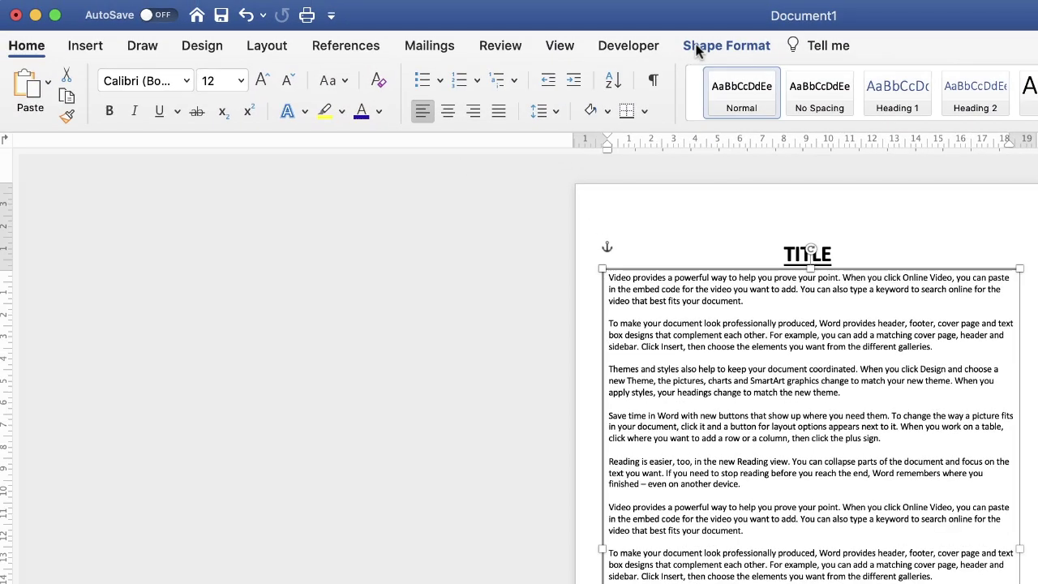
- Remove the outline of the text box by setting it to No Outline
click(695, 46)
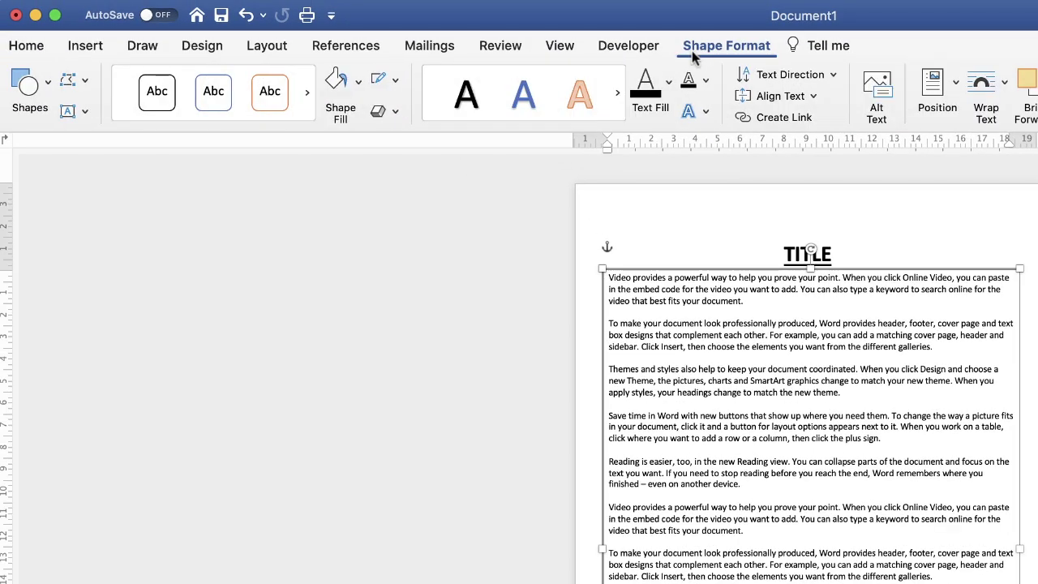
click(395, 78)
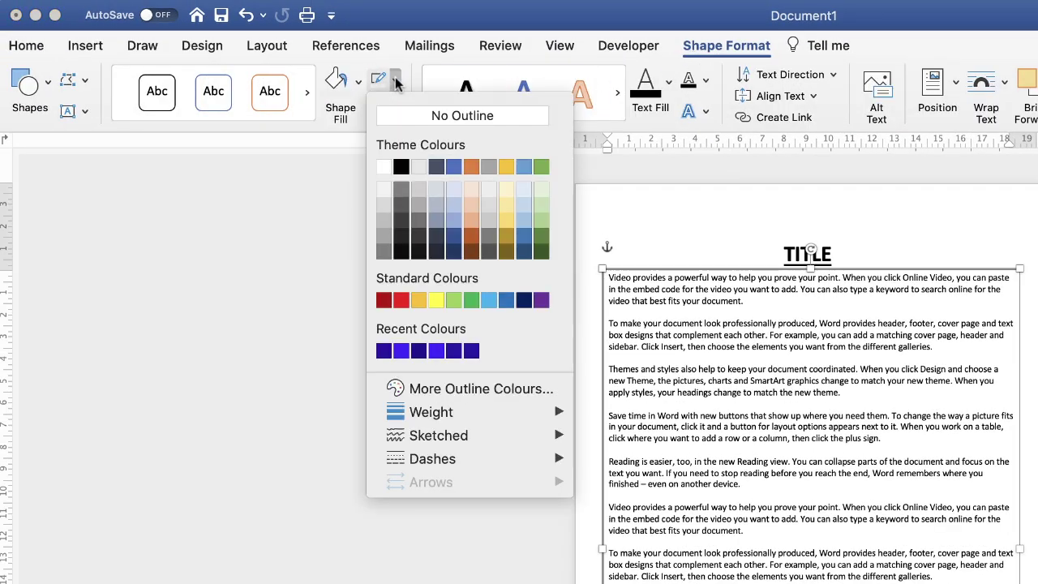
click(414, 115)
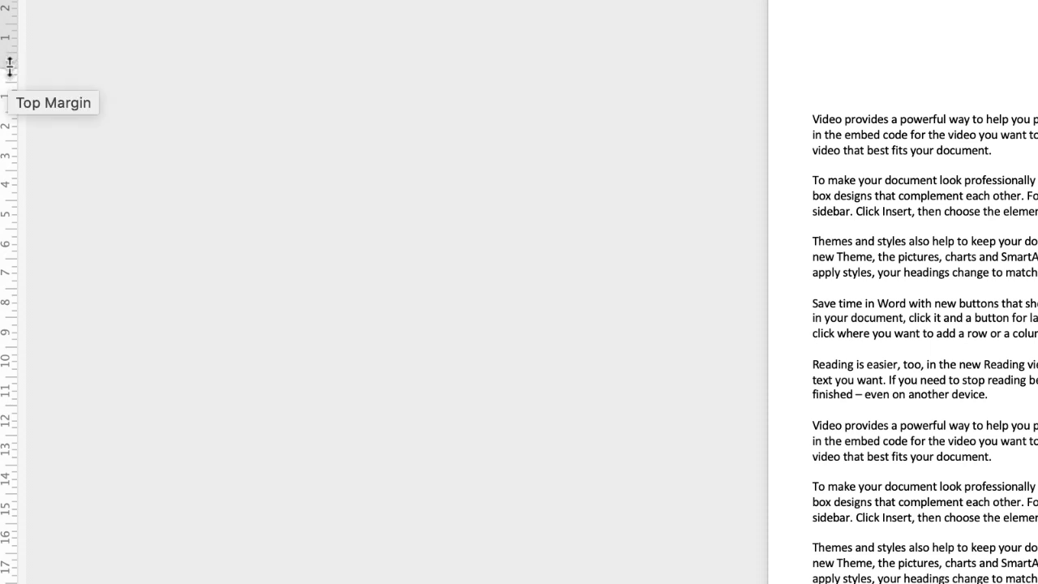
- Reduce the page's top margin on the ruler so the title moves closer to the page's upper edge
drag(10, 67, 13, 47)
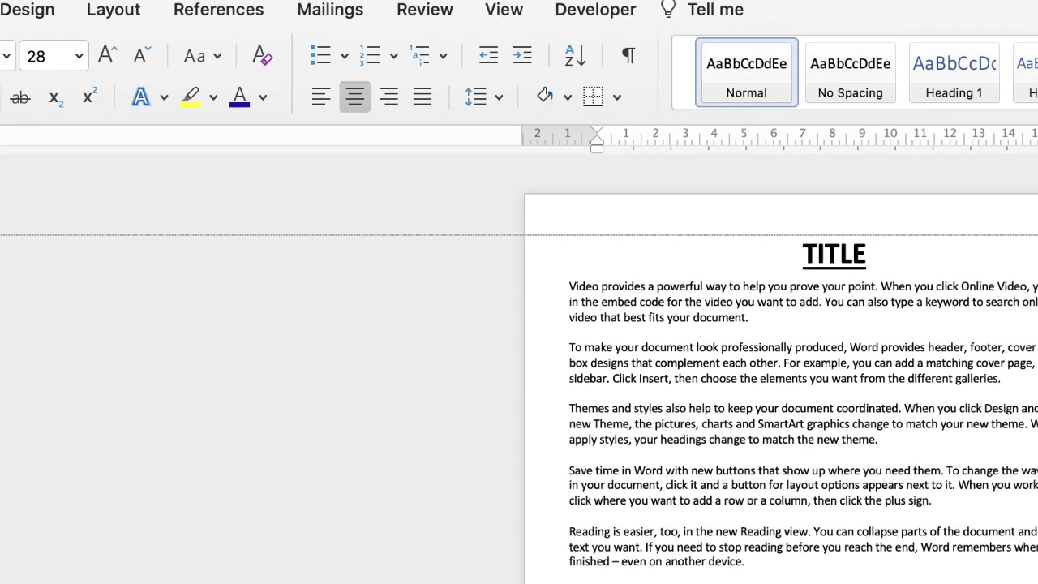
drag(0, 234, 0, 235)
- Narrow the text box by moving its left edge inward and extend its bottom edge further down the page
click(837, 279)
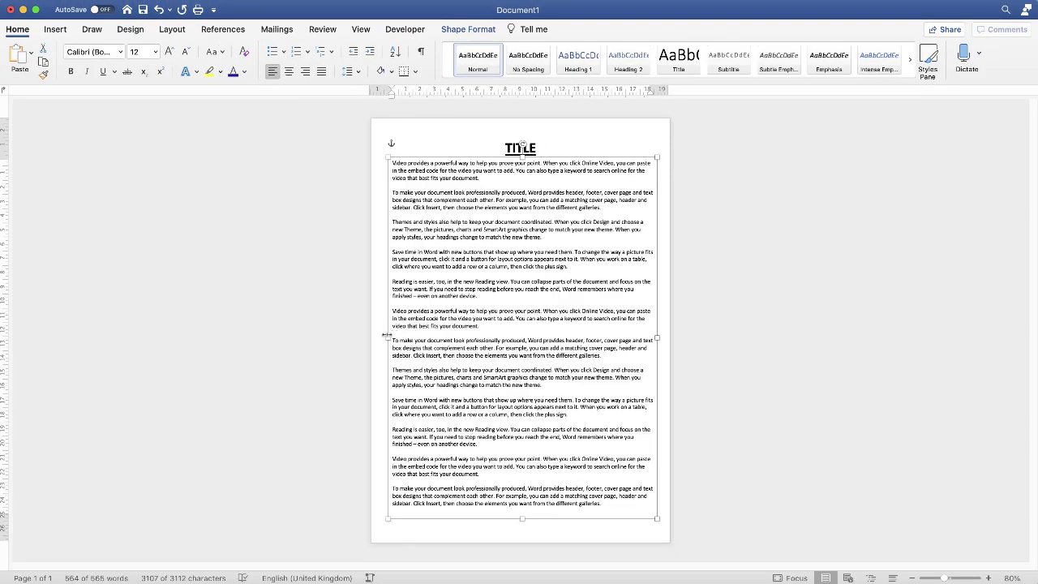
drag(387, 338, 405, 337)
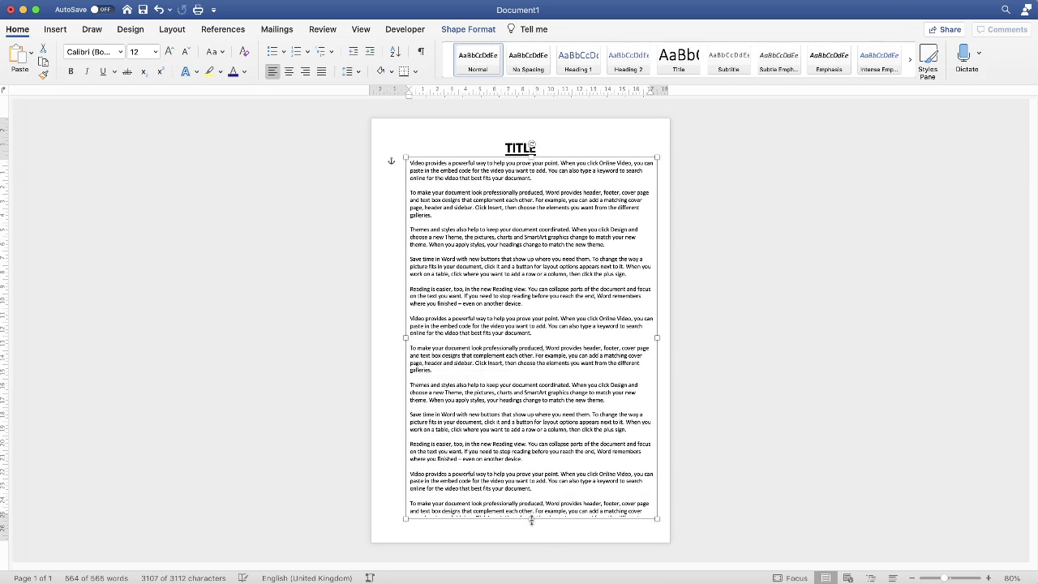
drag(532, 519, 532, 536)
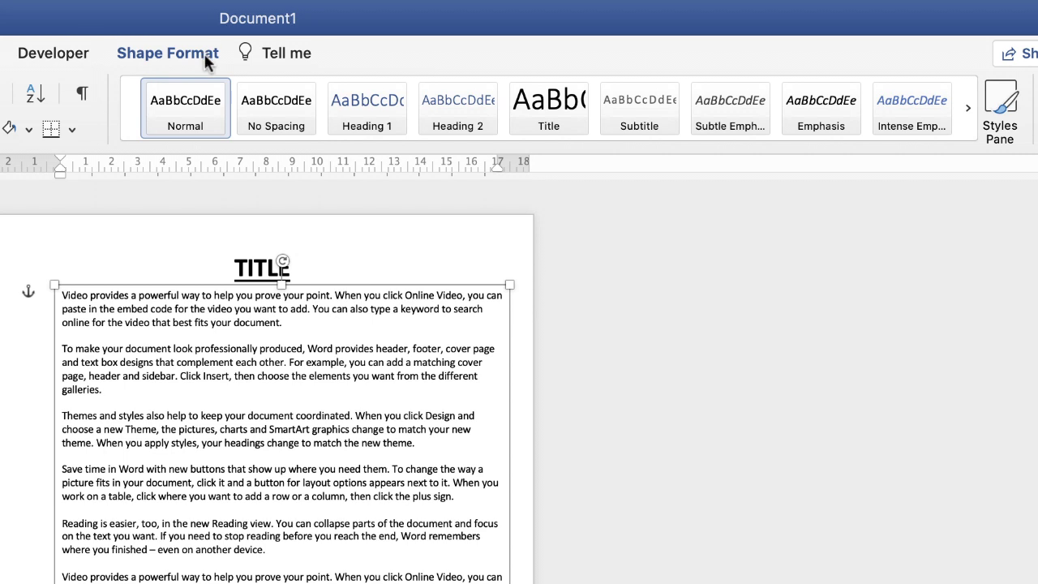
- Align the text box horizontally to the centre relative to the page margins
click(207, 58)
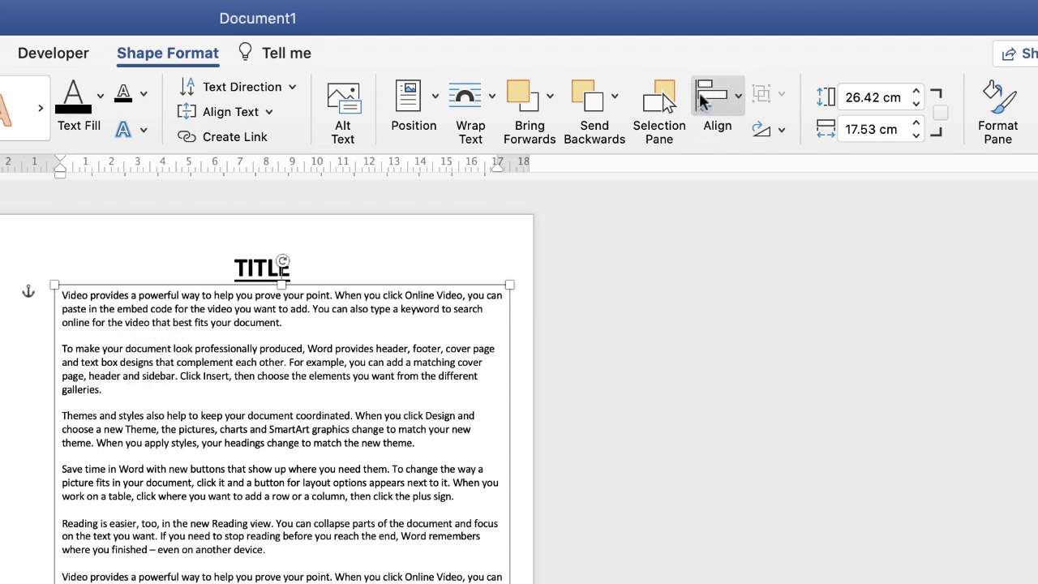
click(738, 94)
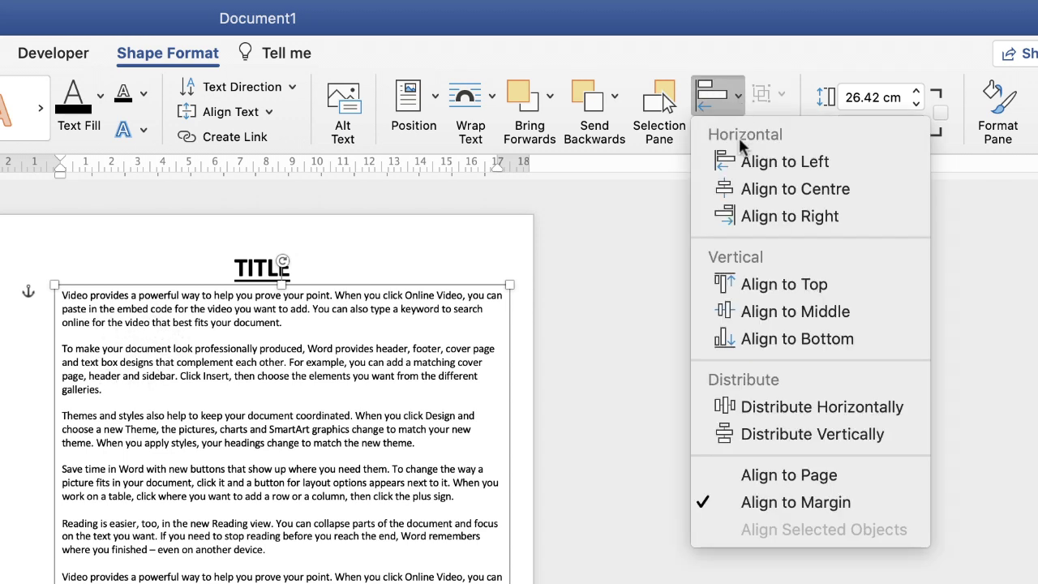
click(768, 191)
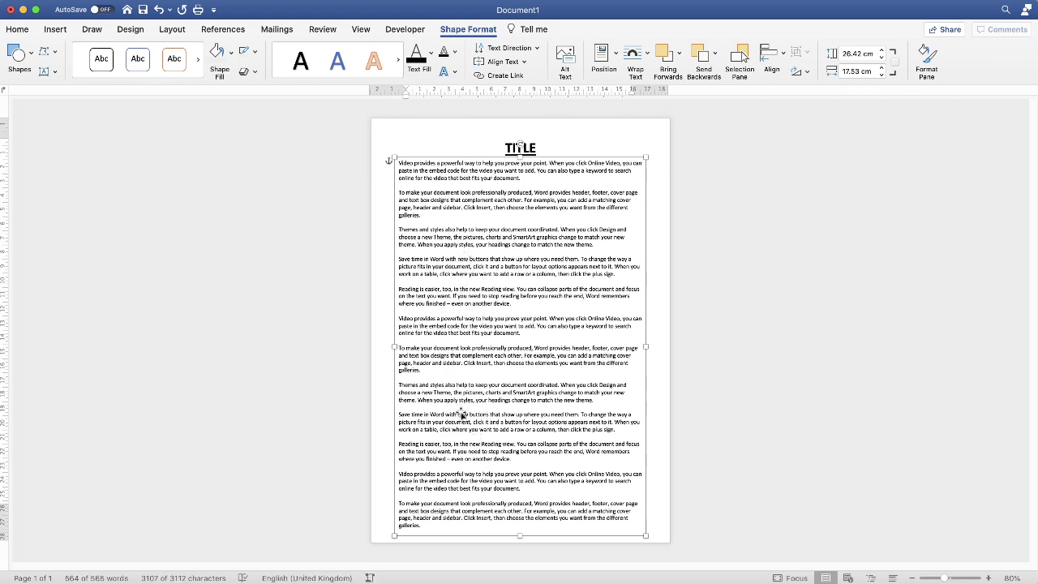
- Select all the text inside the text box and set its line spacing to Multiple at 0.7
click(460, 451)
key(super+a)
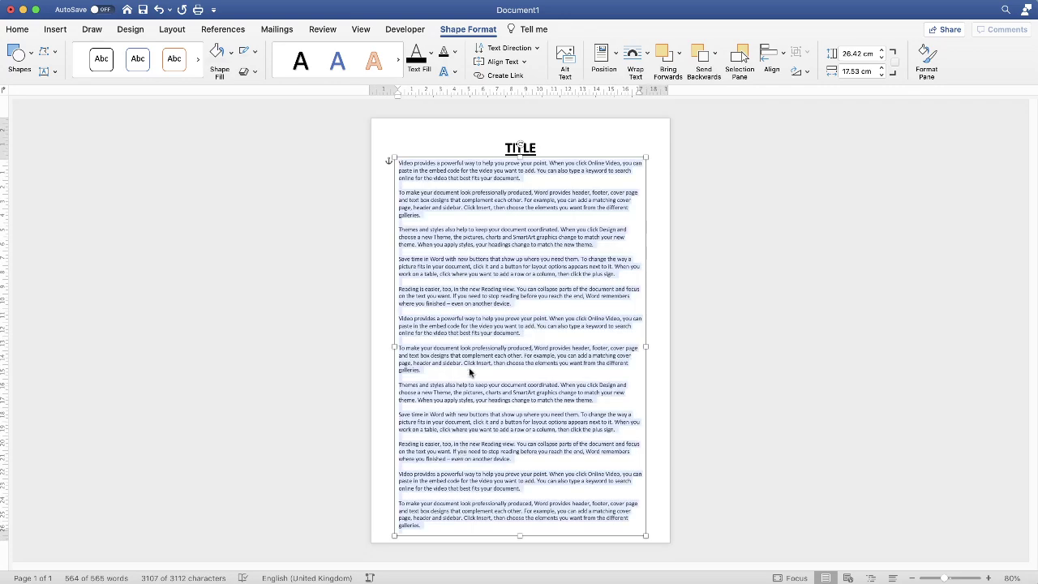
click(17, 29)
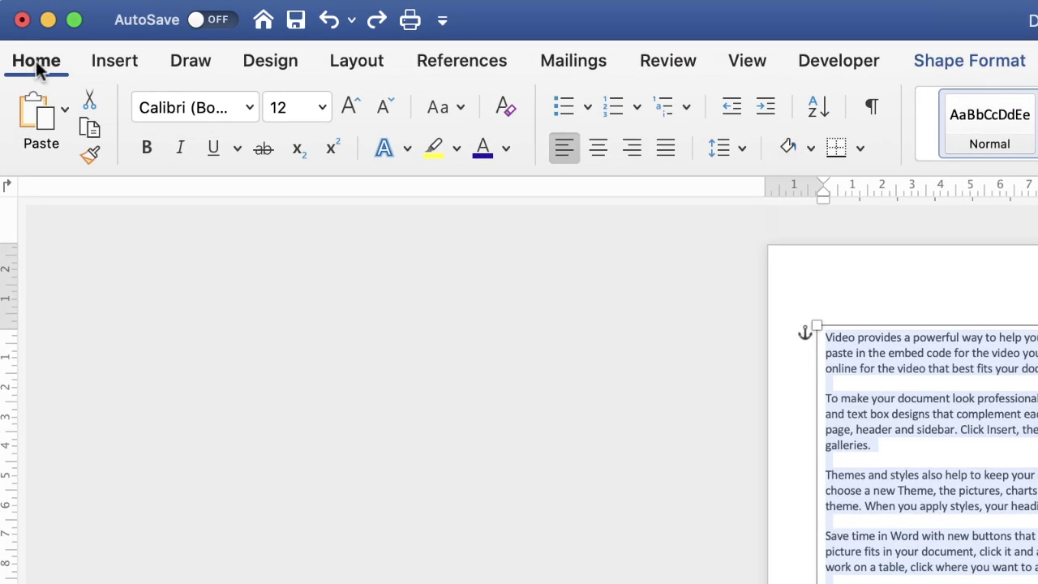
click(741, 151)
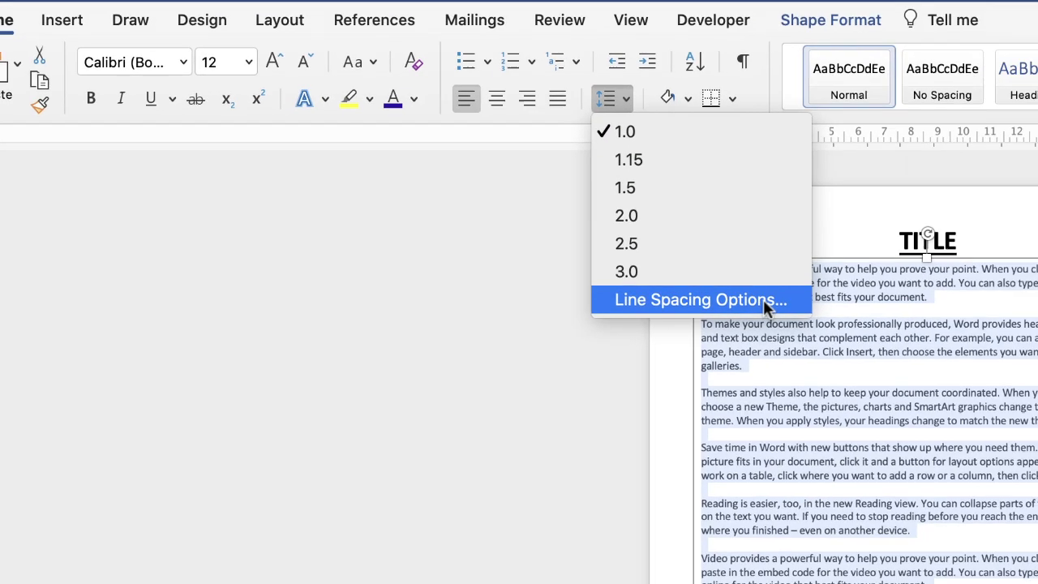
click(893, 374)
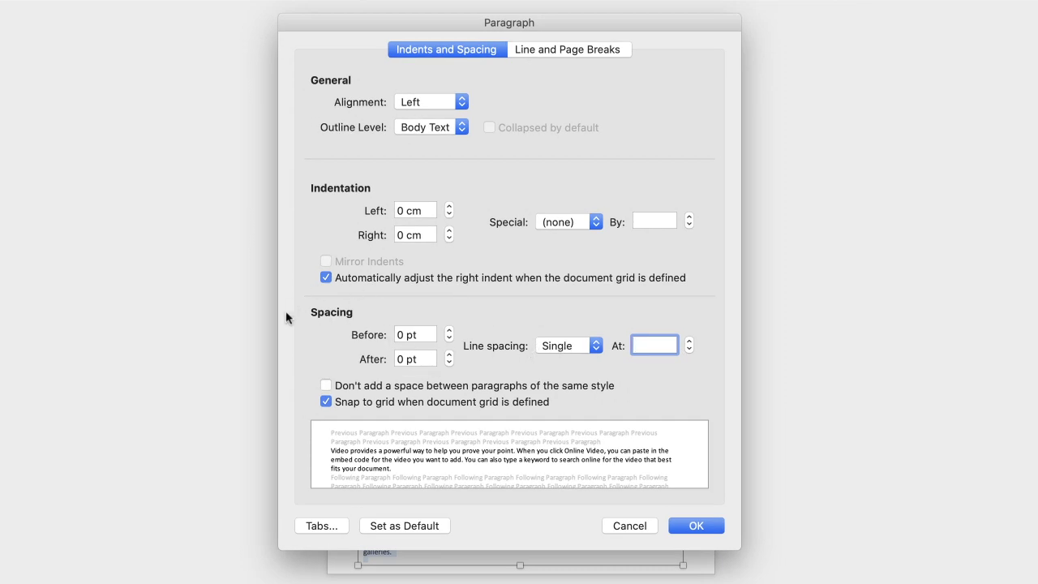
click(690, 348)
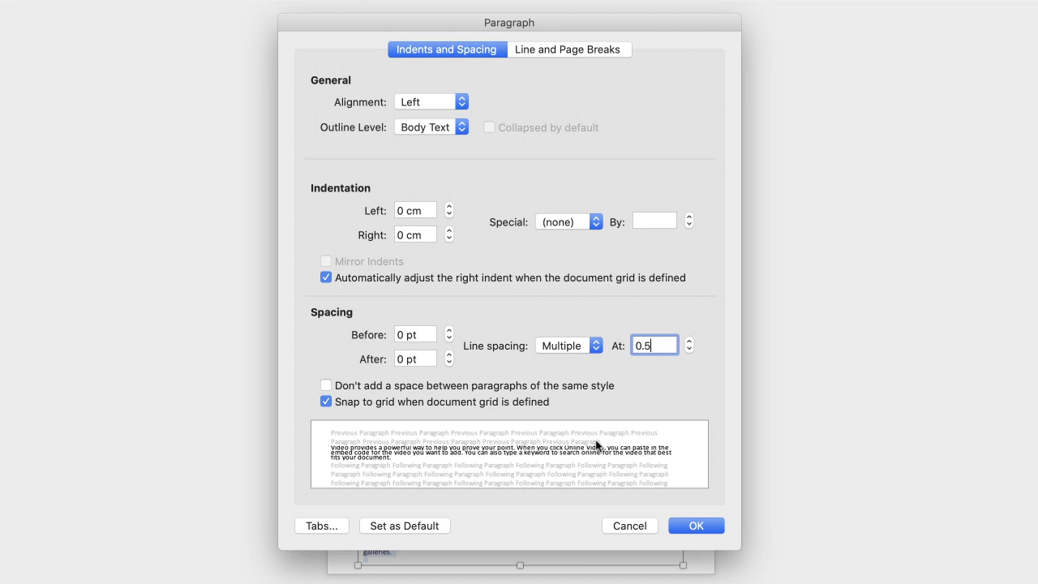
key(BackSpace)
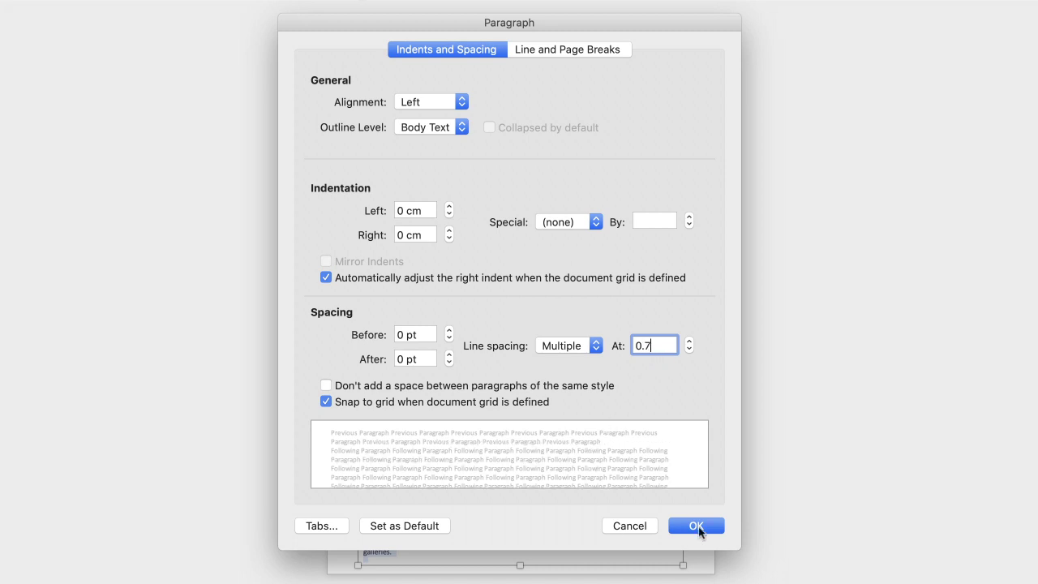
click(698, 526)
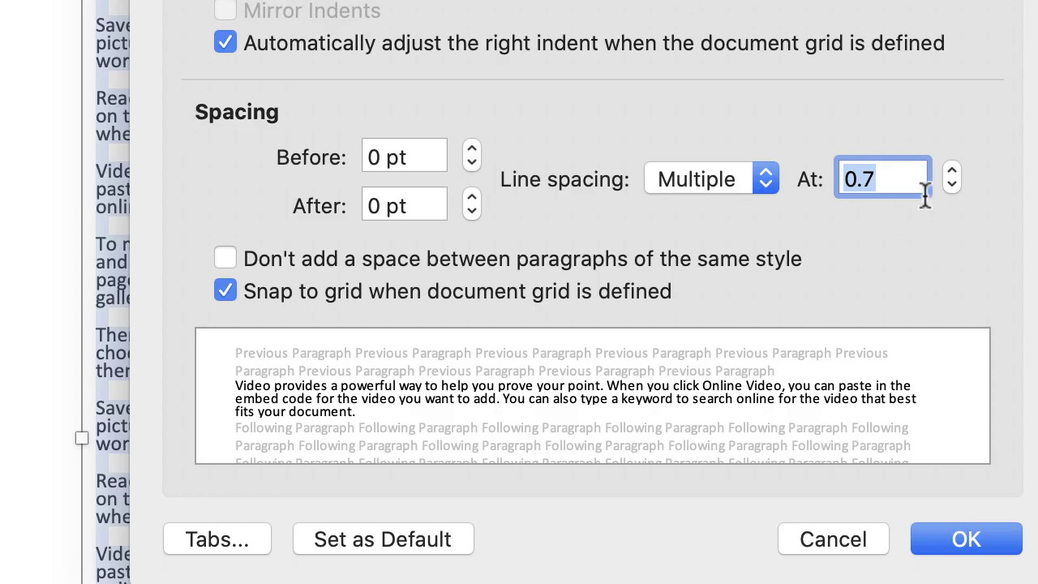
- Set the selected text's multiple line spacing to 0.9, apply it, and deselect the text box
click(895, 178)
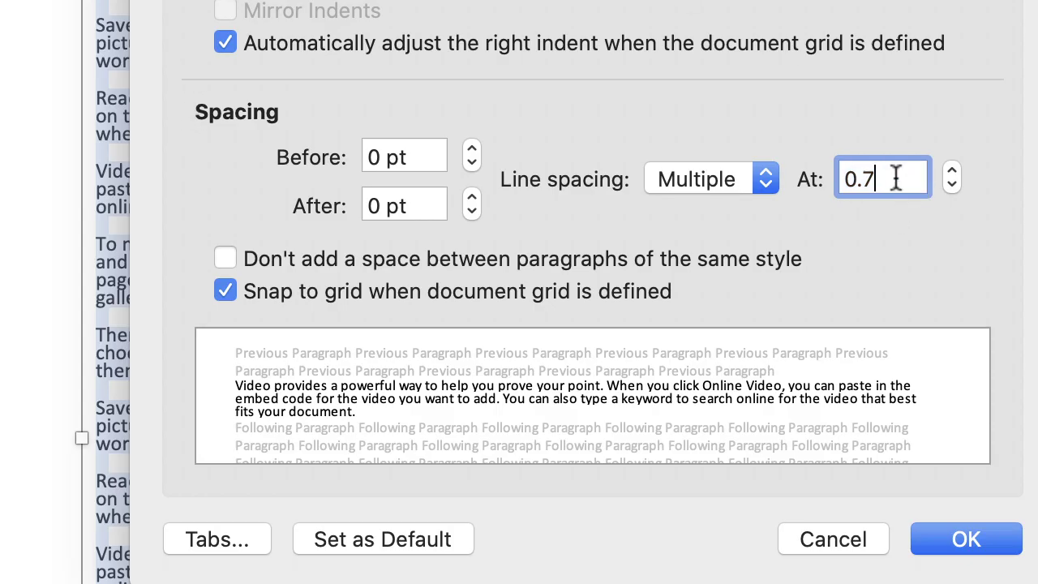
key(BackSpace)
text(9)
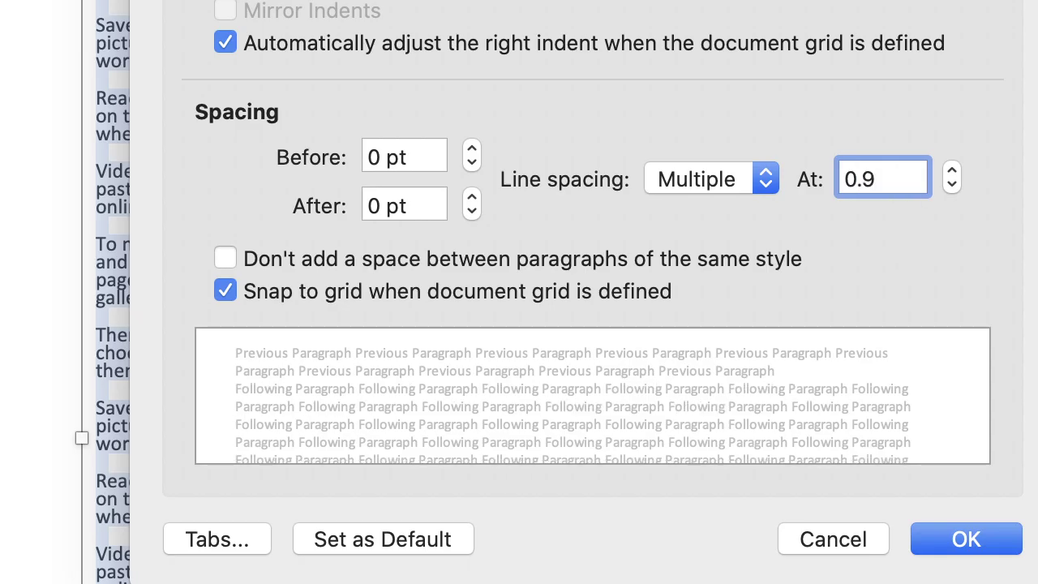
key(Return)
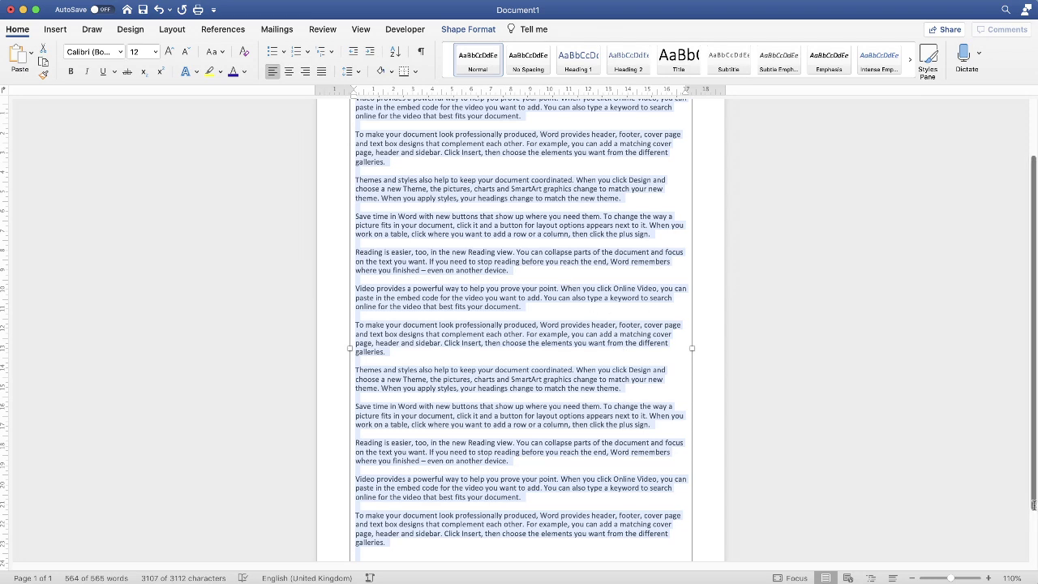
click(1034, 560)
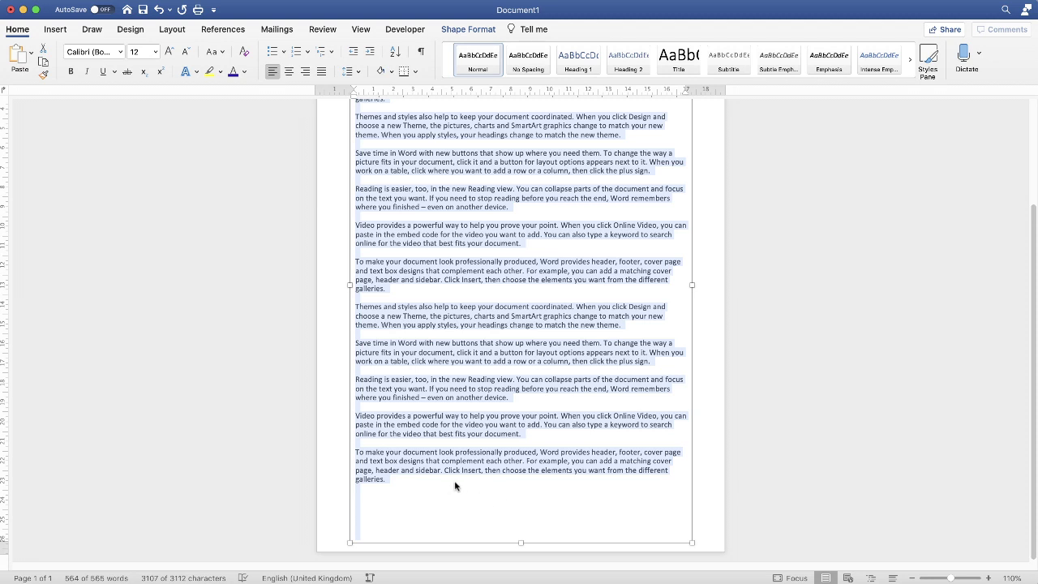
click(487, 372)
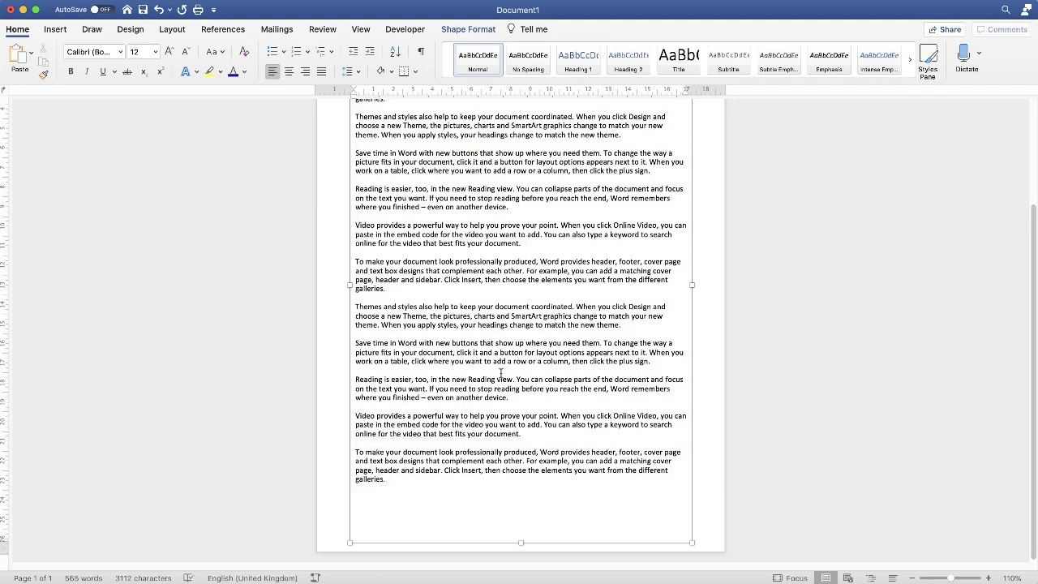
click(785, 374)
scroll(785, 374, up, 5)
scroll(491, 517, down, 3)
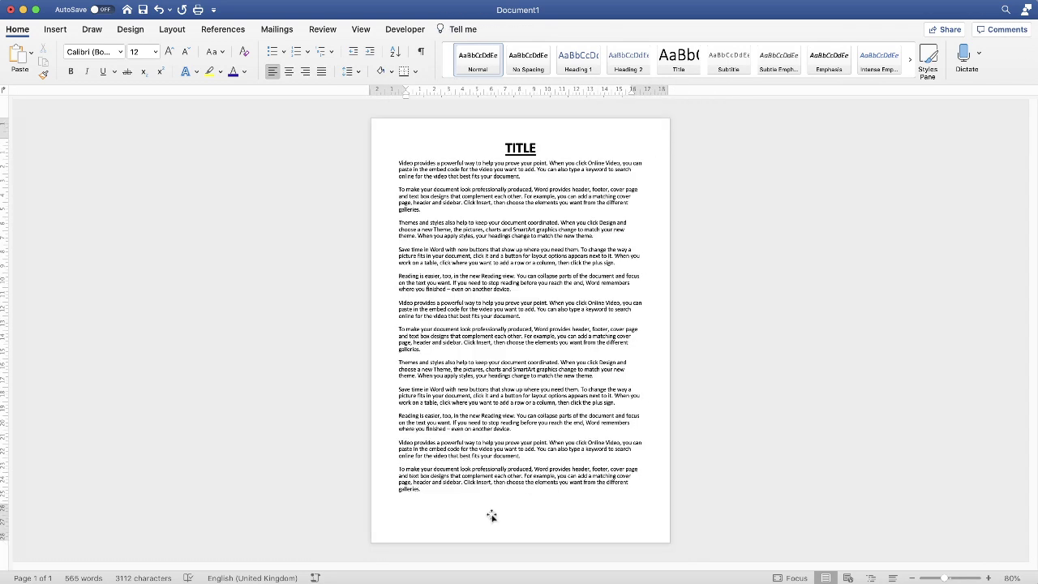